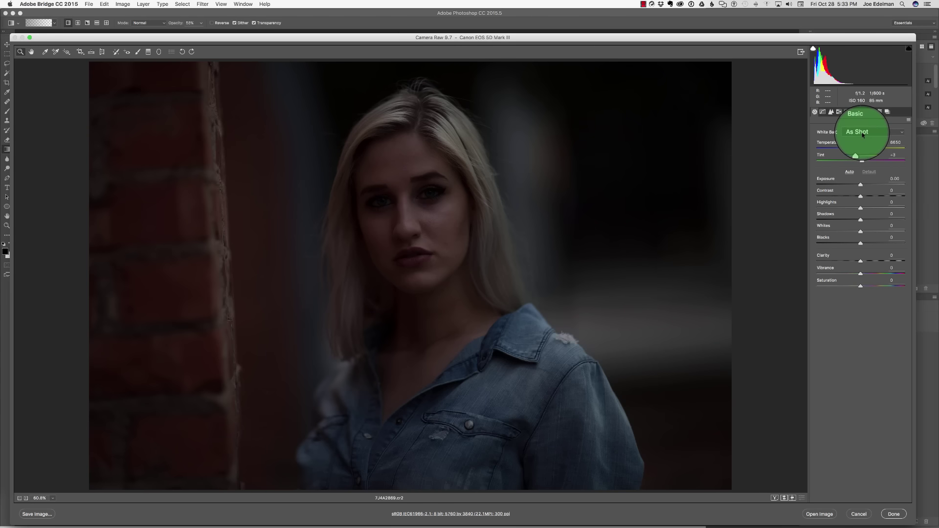
# Set the white balance to Auto and apply the automatic tone adjustments to the raw portrait
pyautogui.click(863, 135)
pyautogui.click(863, 138)
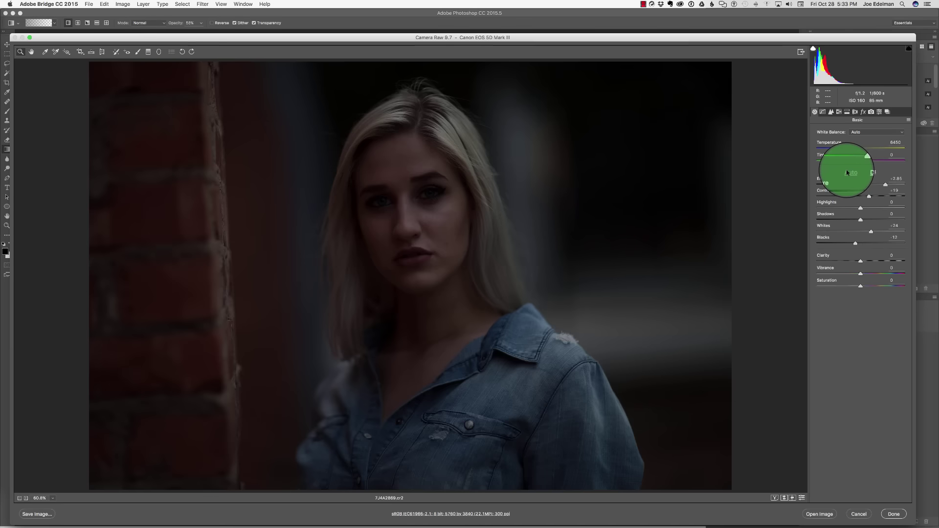
pyautogui.click(849, 172)
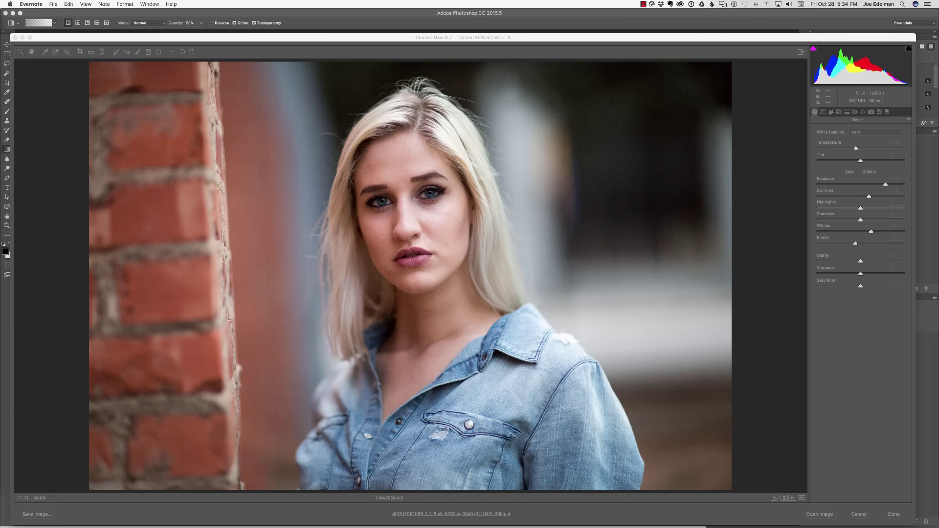
# Set Exposure to +3.00, Highlights to -18 and Shadows to +17
pyautogui.click(897, 178)
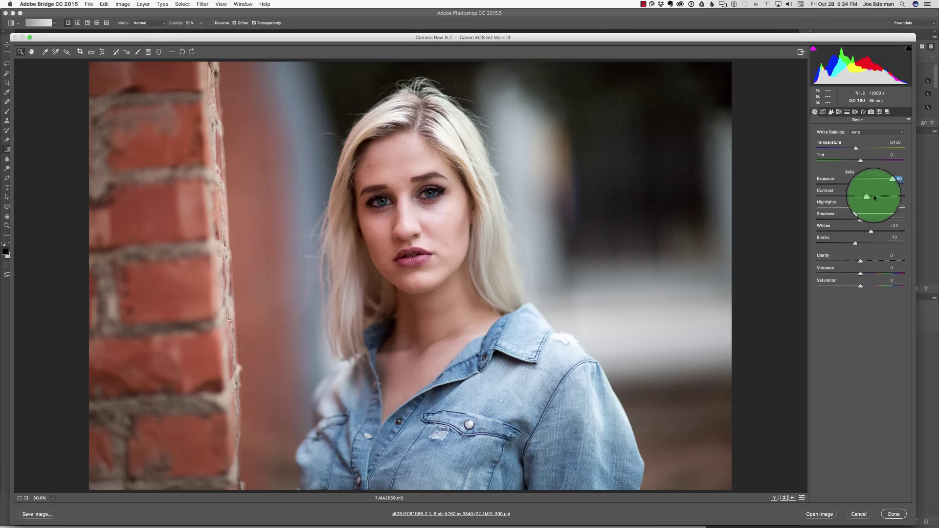
pyautogui.write('-18')
pyautogui.press('Tab')
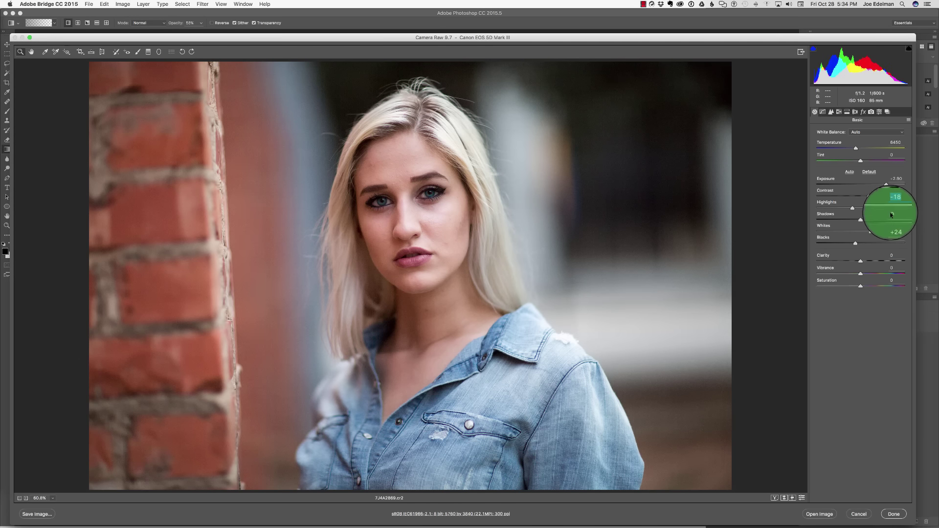
pyautogui.write('17')
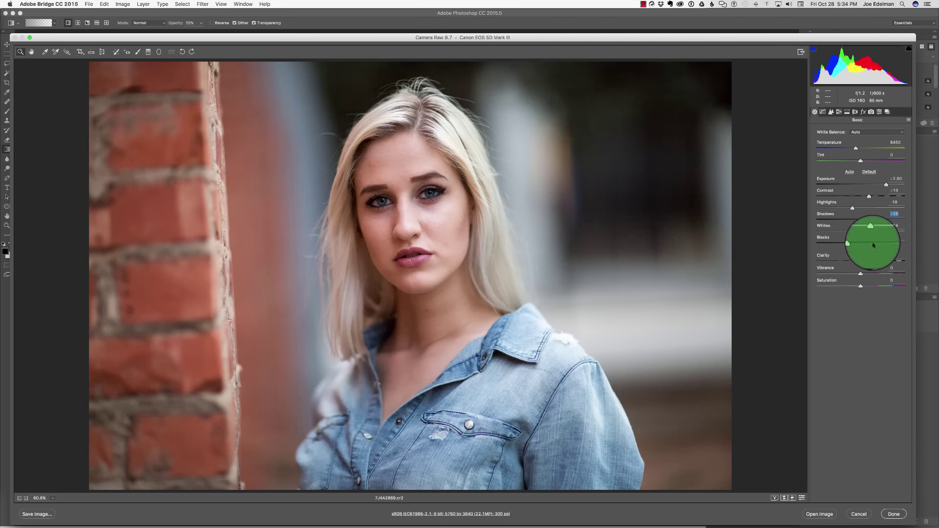
pyautogui.click(896, 180)
# Set Clarity to +5, Vibrance to +25 and Saturation to +4
pyautogui.click(891, 255)
pyautogui.write('5')
pyautogui.click(889, 269)
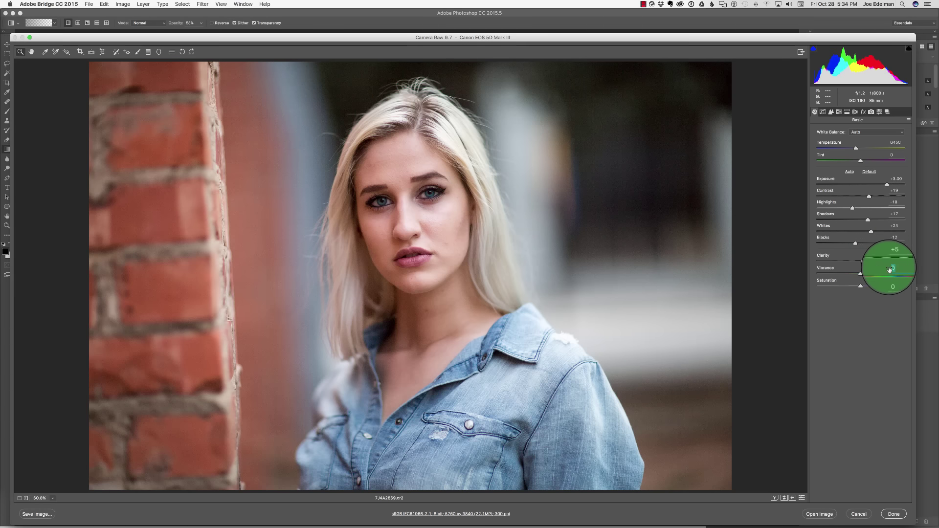
pyautogui.write('25')
pyautogui.click(892, 281)
pyautogui.write('4')
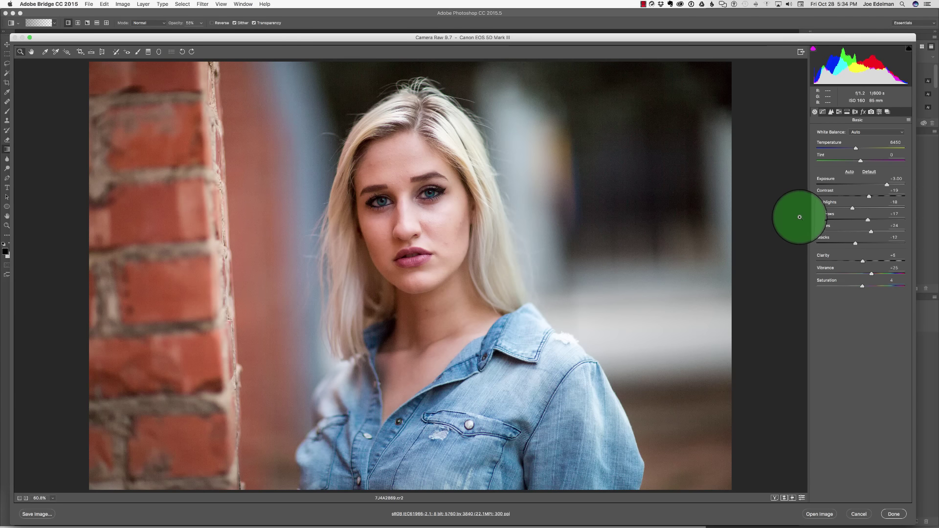
# Set the sharpening amount to 50 and enable the lens profile corrections
pyautogui.click(830, 112)
pyautogui.write('50')
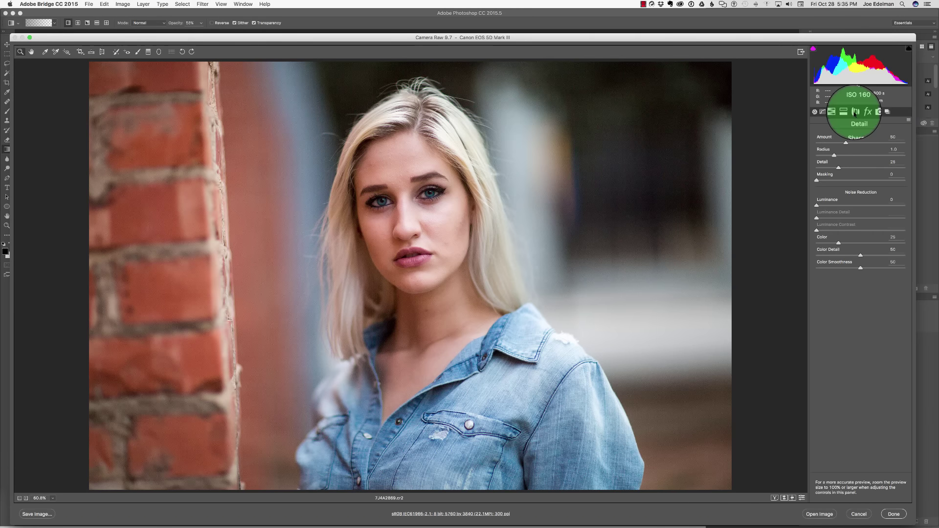
pyautogui.click(854, 112)
pyautogui.click(841, 141)
# In the HSL saturation, raise Yellows to +13, Greens and Blues to +26 and Magentas to about +16, lower Oranges to -6, and slightly lower Reds
pyautogui.click(839, 112)
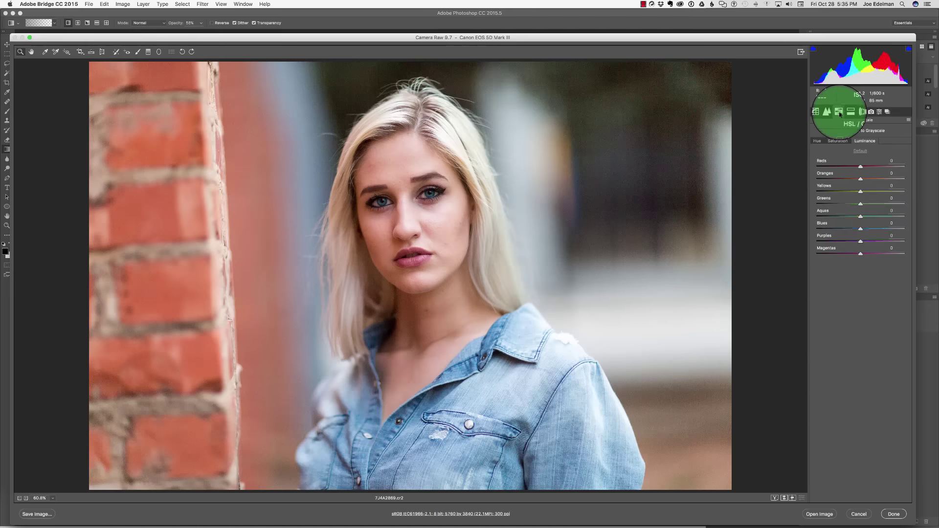
pyautogui.click(838, 141)
pyautogui.moveTo(860, 229); pyautogui.dragTo(866, 191)
pyautogui.moveTo(861, 254); pyautogui.dragTo(868, 254)
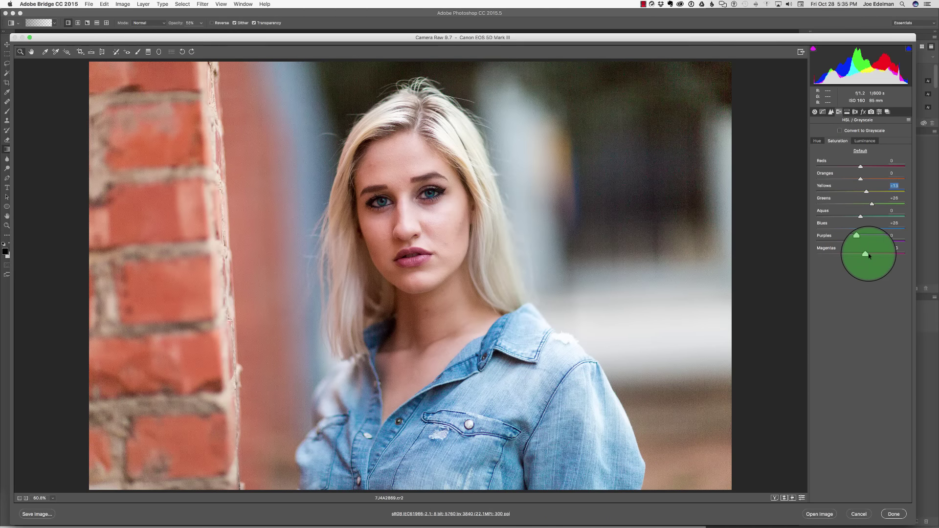
pyautogui.moveTo(861, 167); pyautogui.dragTo(857, 169)
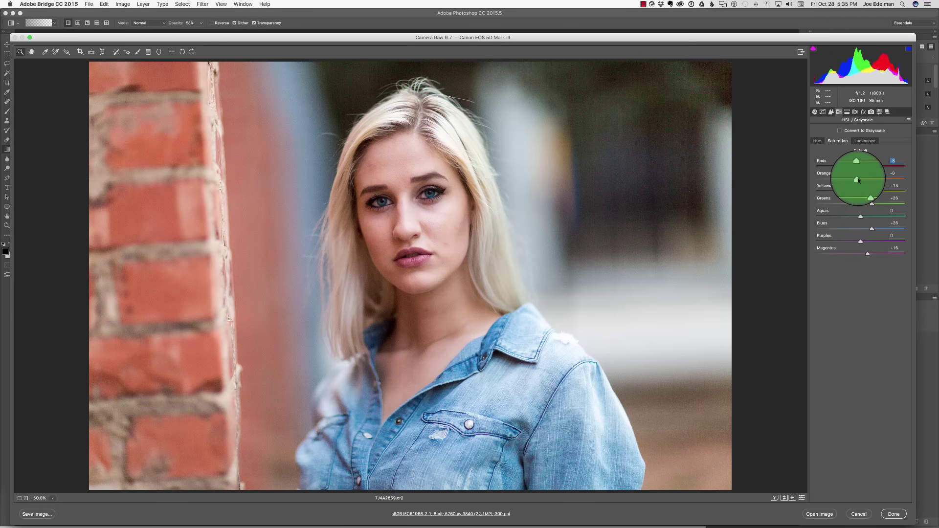
# Open the raw image in Photoshop, duplicate the background and add an empty layer named Retouch Layer
pyautogui.click(865, 140)
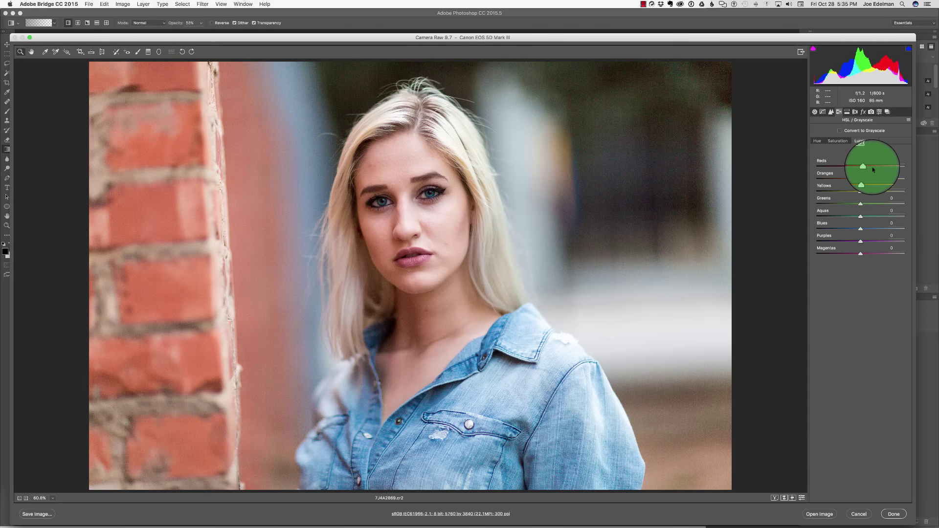
pyautogui.press('Return')
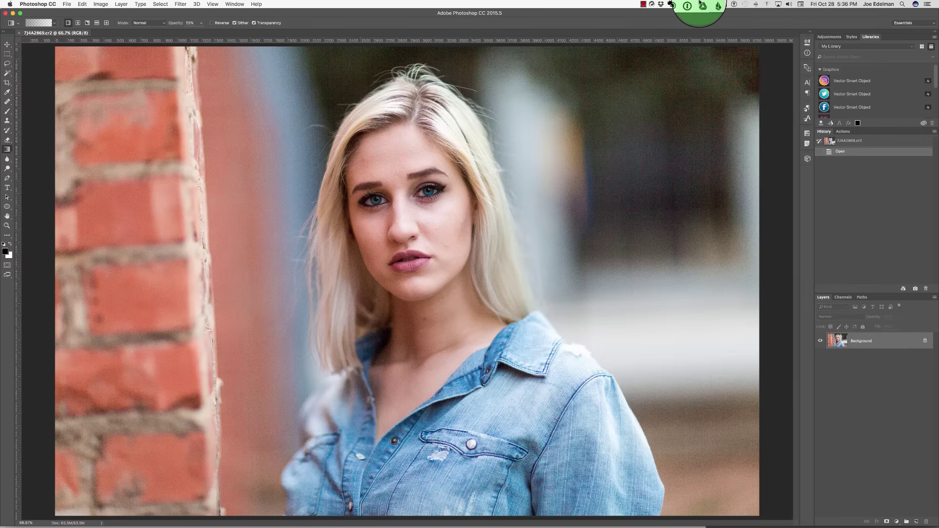
pyautogui.press('F2')
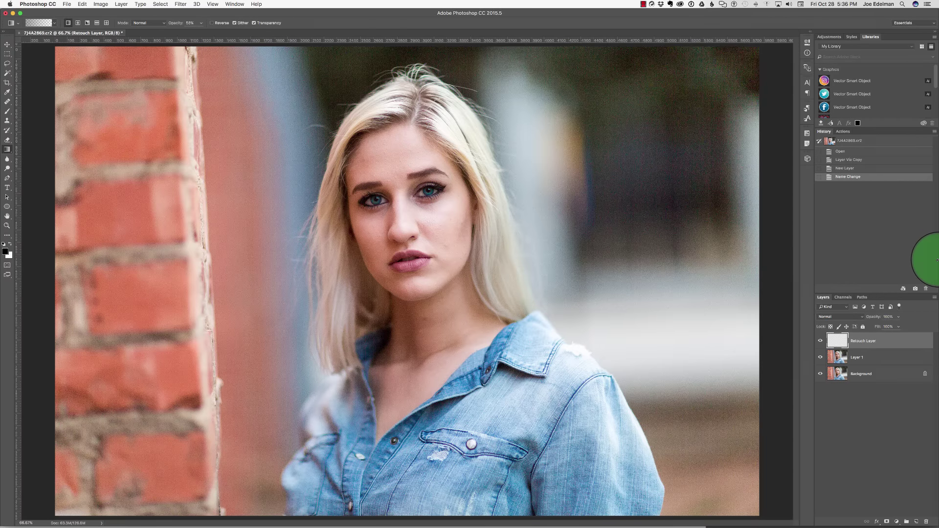
# Liquify the denim shirt with a brush size of 722, pushing in the sleeve on the image's right side and reshaping the collar
pyautogui.press('super+shift+x')
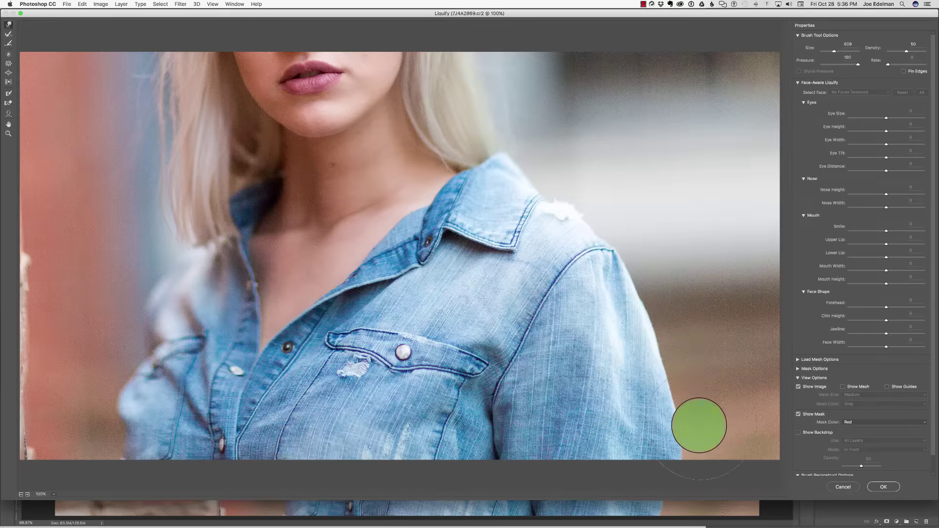
pyautogui.moveTo(831, 51); pyautogui.dragTo(830, 50)
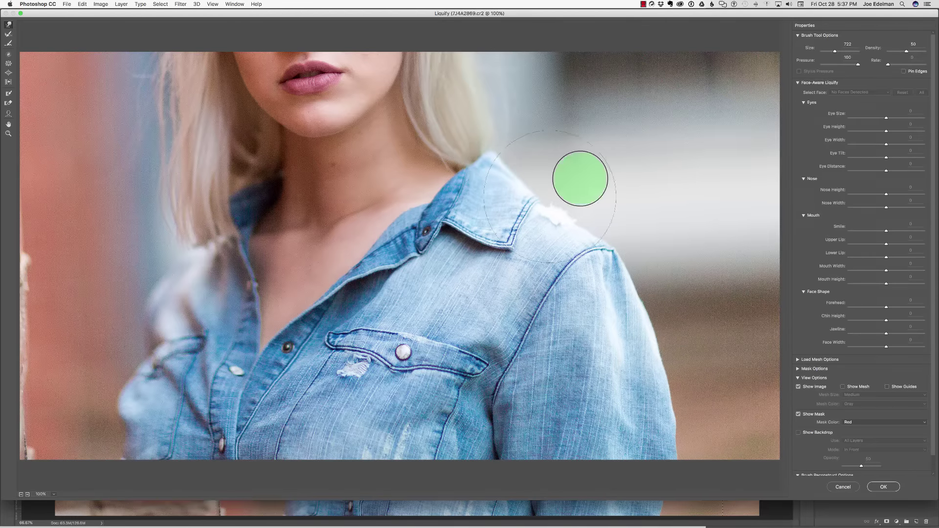
pyautogui.press(']')
pyautogui.press(']')
pyautogui.press(']')
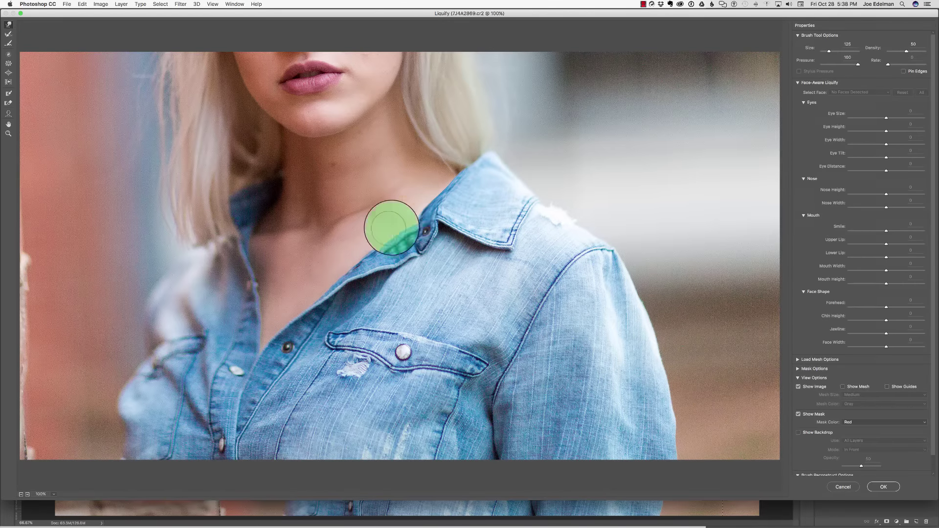
# Nudge the sleeve edge on the image's left side outward with a 418 brush, reduce the brush to 125, and apply Liquify
pyautogui.moveTo(831, 51); pyautogui.dragTo(833, 51)
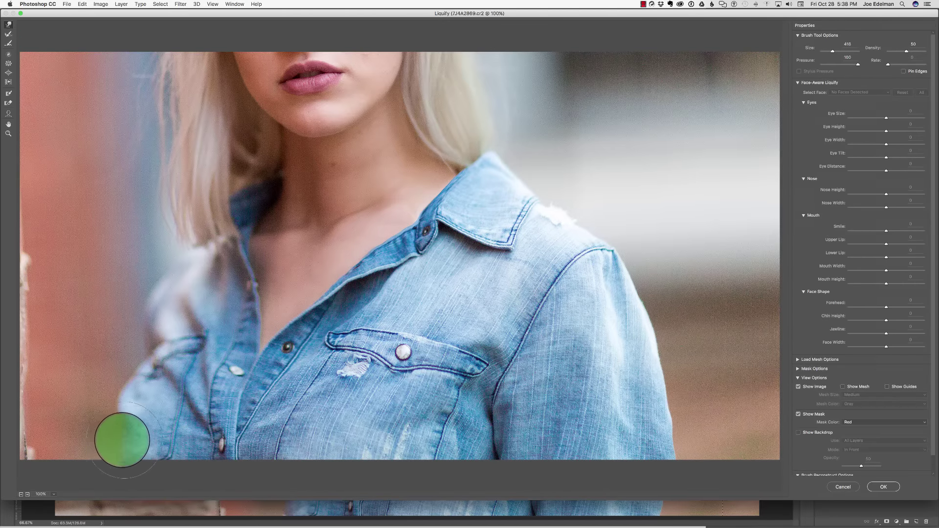
pyautogui.moveTo(833, 51); pyautogui.dragTo(829, 51)
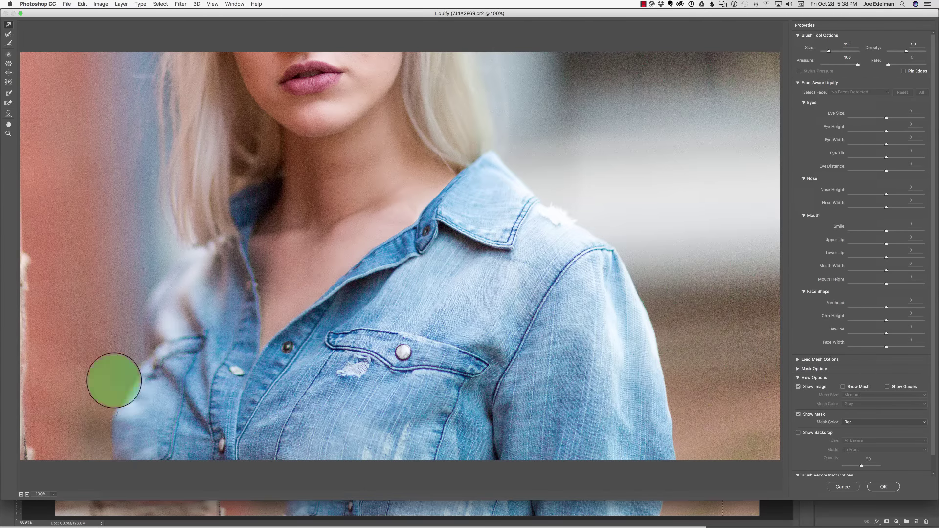
pyautogui.click(884, 486)
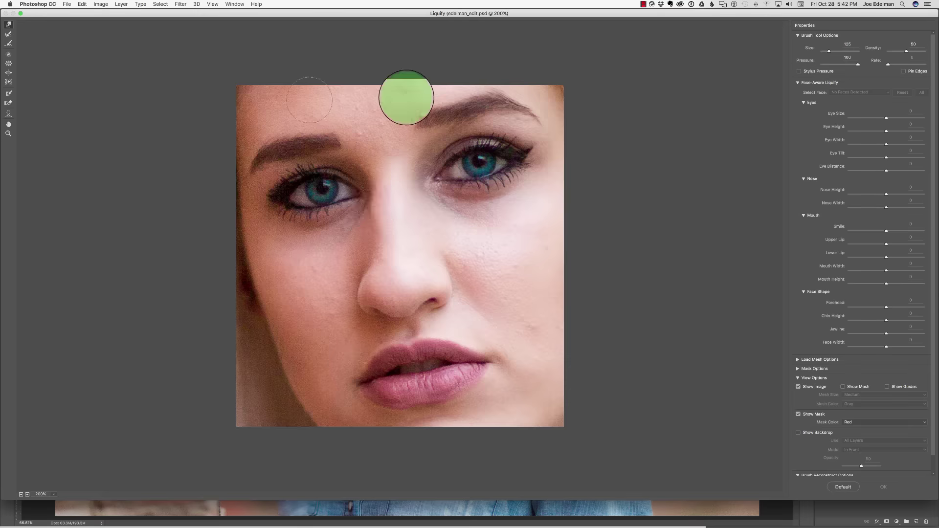
# Try a strong Face-Aware Liquify with Eye Distance 35, Nose Width -9, Smile 38, Upper Lip 10, Jawline 2 and a wider mouth
pyautogui.moveTo(831, 50); pyautogui.dragTo(828, 51)
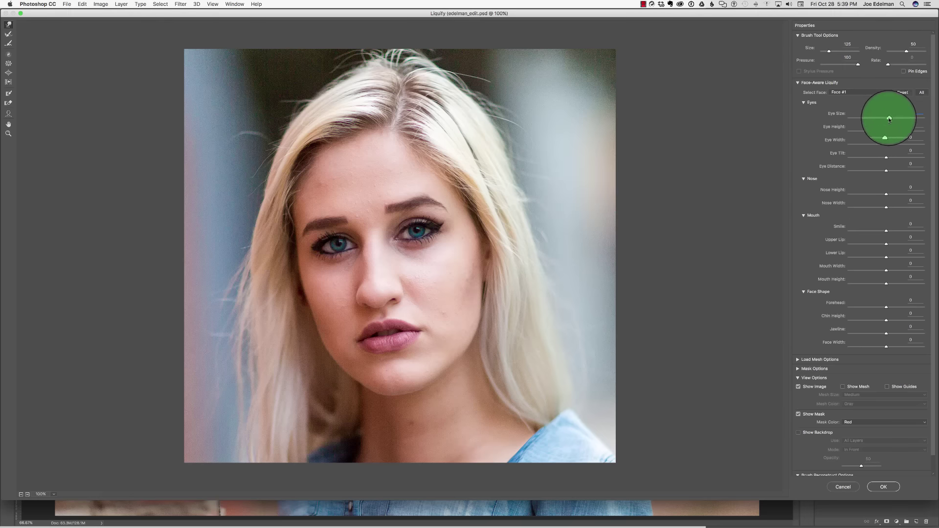
pyautogui.moveTo(886, 170); pyautogui.dragTo(899, 170)
pyautogui.click(911, 201)
pyautogui.write('-9')
pyautogui.press('Return')
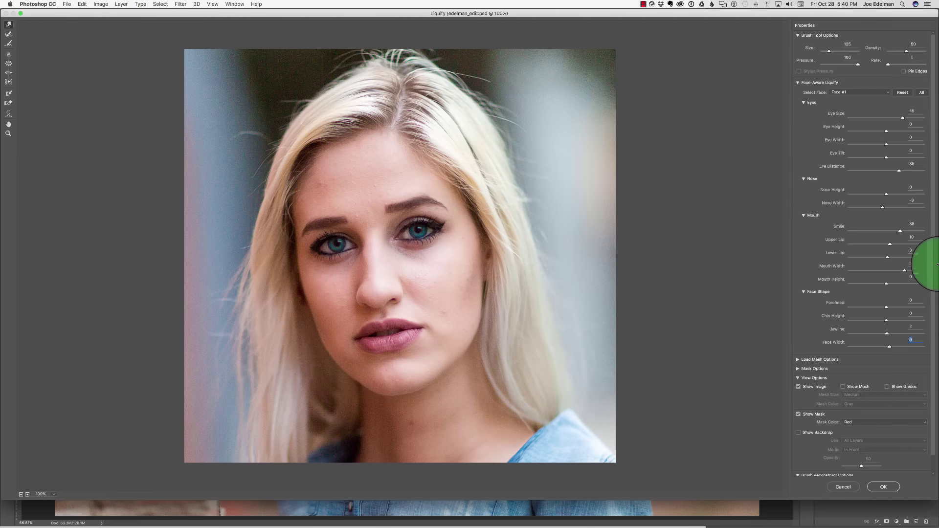
pyautogui.moveTo(904, 270); pyautogui.dragTo(900, 270)
pyautogui.click(883, 492)
# Delete the duplicate layer that holds the strong face distortion
pyautogui.click(821, 357)
pyautogui.click(820, 357)
pyautogui.press('BackSpace')
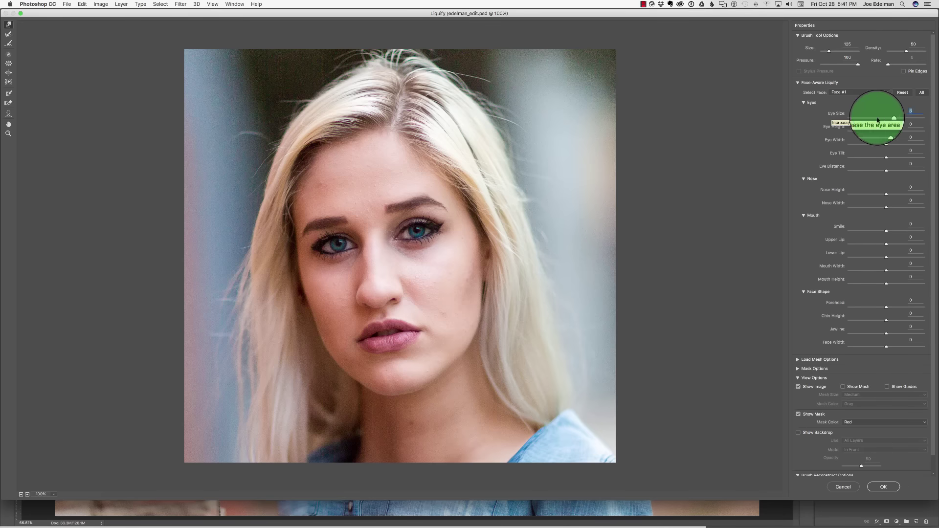
# Apply a subtle Face-Aware Liquify to the eyes, mouth, jawline, face width and nose width, and erase over the eye area on Layer 1
pyautogui.moveTo(888, 118); pyautogui.dragTo(901, 120)
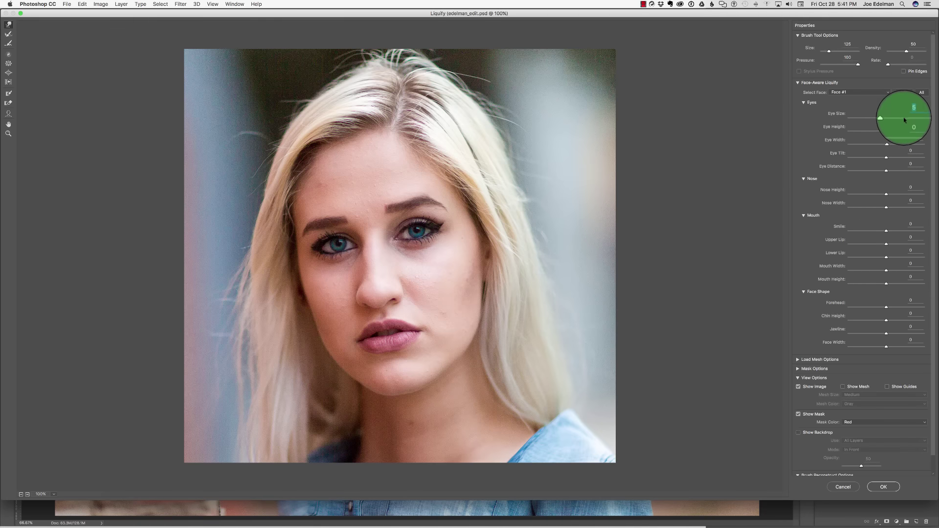
pyautogui.moveTo(886, 231); pyautogui.dragTo(887, 243)
pyautogui.moveTo(886, 257); pyautogui.dragTo(892, 270)
pyautogui.moveTo(886, 333); pyautogui.dragTo(887, 333)
pyautogui.moveTo(886, 346); pyautogui.dragTo(887, 347)
pyautogui.moveTo(886, 206); pyautogui.dragTo(885, 207)
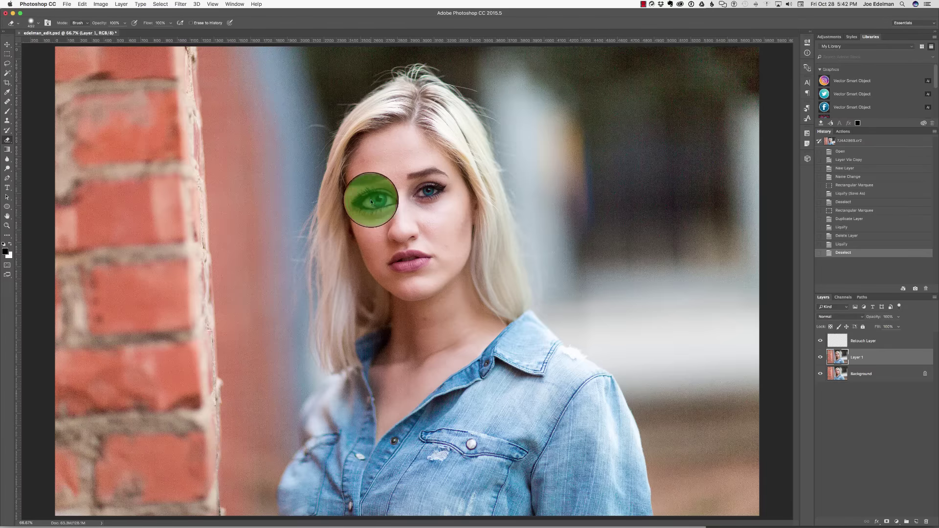
pyautogui.moveTo(374, 199); pyautogui.dragTo(419, 171)
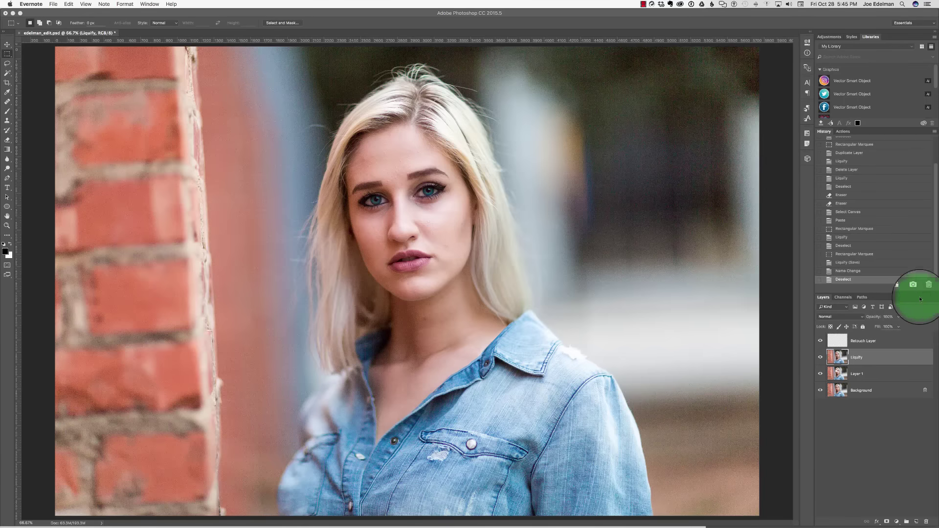
# On the Retouch Layer, remove skin blemishes around the chin and near the inner eyebrow with the Healing Brush
pyautogui.click(865, 340)
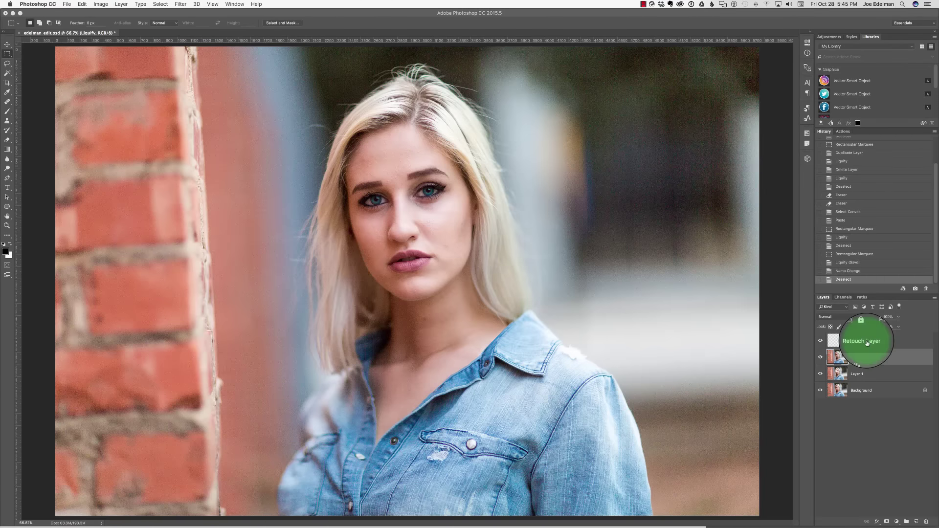
pyautogui.doubleClick(860, 341)
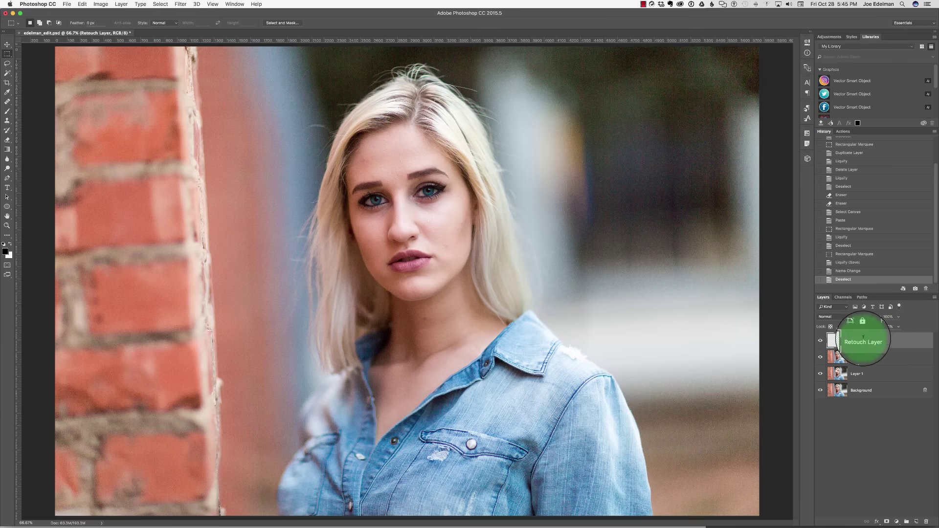
pyautogui.click(838, 342)
pyautogui.press('super+1')
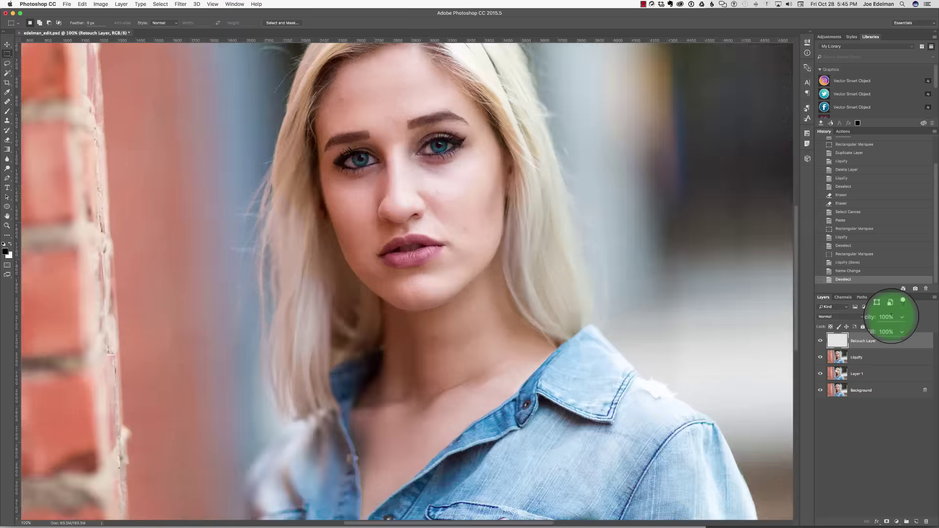
pyautogui.click(7, 101)
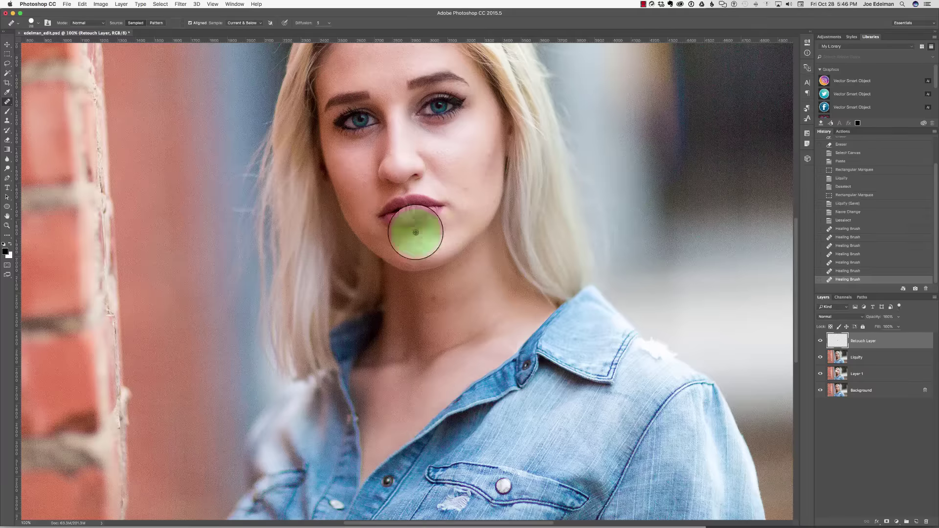
pyautogui.click(459, 218)
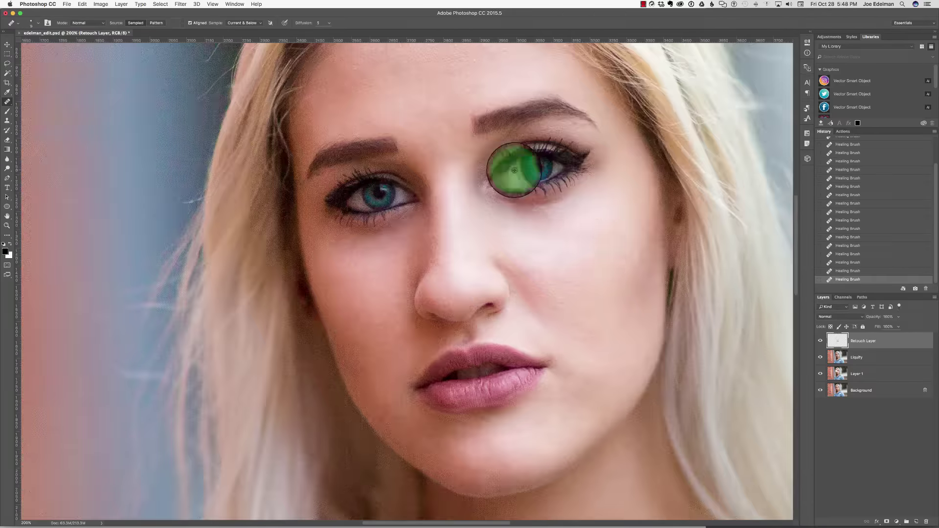
pyautogui.click(31, 22)
pyautogui.click(506, 142)
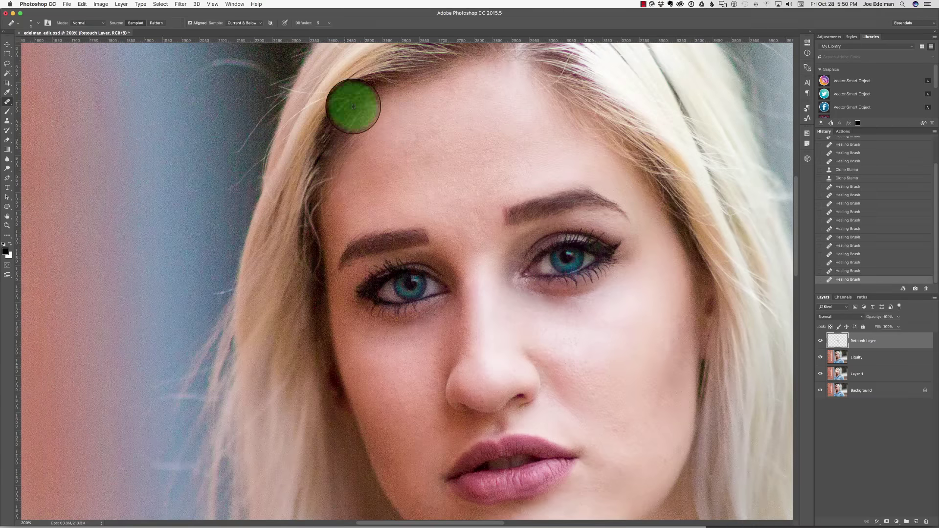
# Resize the Healing Brush and clean up spots along the temple and hairline on the image's left side
pyautogui.click(30, 23)
pyautogui.click(319, 285)
pyautogui.click(315, 230)
pyautogui.click(331, 174)
pyautogui.click(319, 179)
# Clean up the hair edge beside the temple on the image's left side with the Clone Stamp
pyautogui.press('s')
pyautogui.click(309, 199)
pyautogui.click(306, 184)
pyautogui.click(314, 191)
pyautogui.click(300, 241)
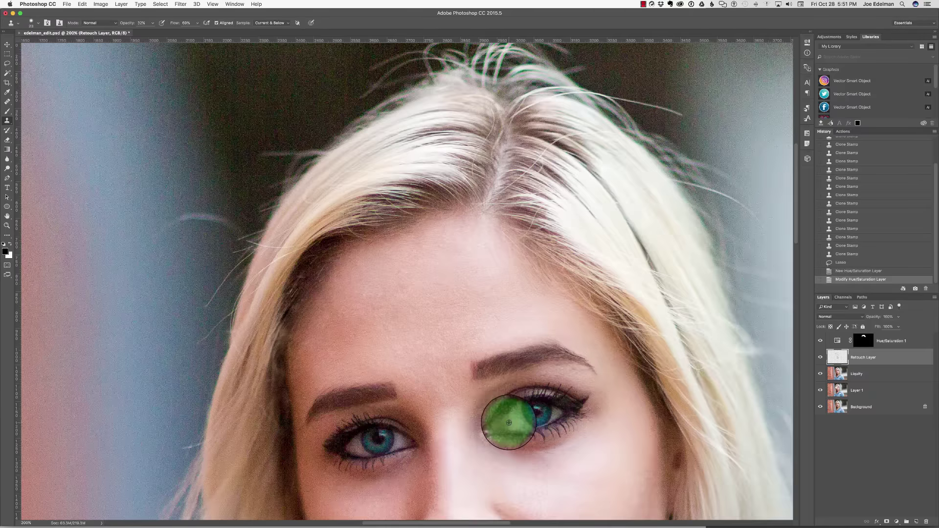
# Soften the skin at the inner corner of the eye on the image's right side with the Clone Stamp on the Retouch Layer
pyautogui.click(514, 417)
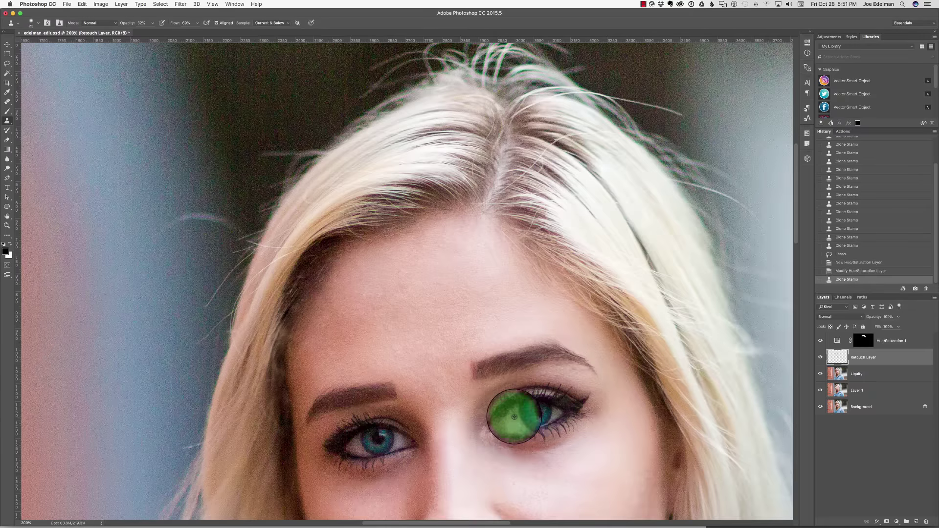
pyautogui.click(512, 420)
pyautogui.scroll(3, 499, 369)
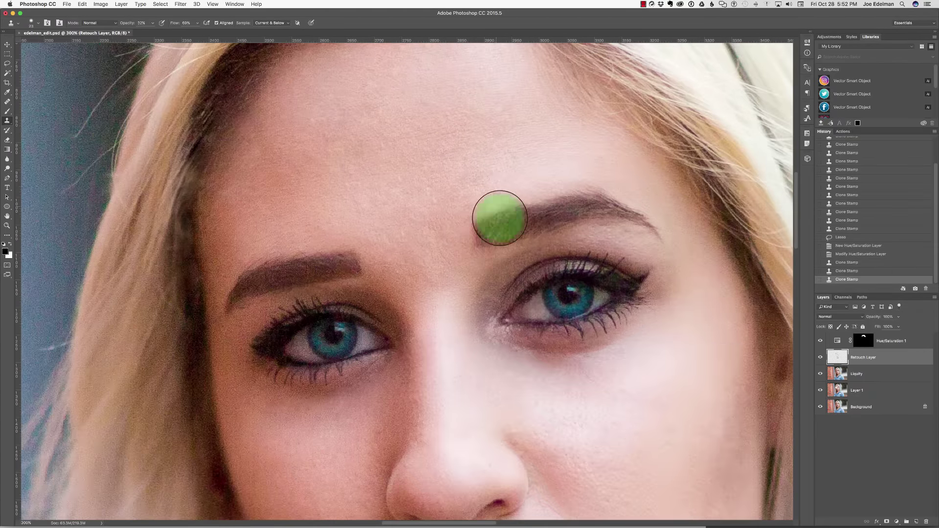
# Outline the shadowed side of the face with the Lasso and add a Hue/Saturation adjustment layer limited to that selection
pyautogui.click(7, 63)
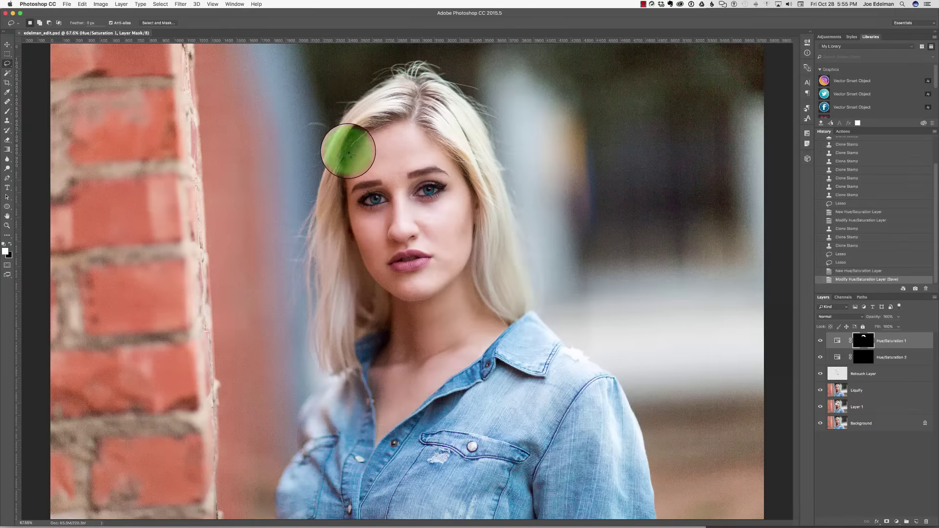
pyautogui.moveTo(348, 153)
pyautogui.mouseDown()
pyautogui.moveTo(357, 255)
pyautogui.moveTo(383, 312)
pyautogui.moveTo(370, 380)
pyautogui.moveTo(446, 366)
pyautogui.moveTo(444, 300)
pyautogui.moveTo(408, 272)
pyautogui.moveTo(393, 236)
pyautogui.moveTo(388, 147)
pyautogui.mouseUp()
pyautogui.click(897, 522)
pyautogui.click(896, 442)
# Limit the Hue/Saturation adjustment to Reds, slightly lower saturation and raise lightness, and soften its mask with Gaussian Blur
pyautogui.click(727, 68)
pyautogui.click(778, 77)
pyautogui.press('Down')
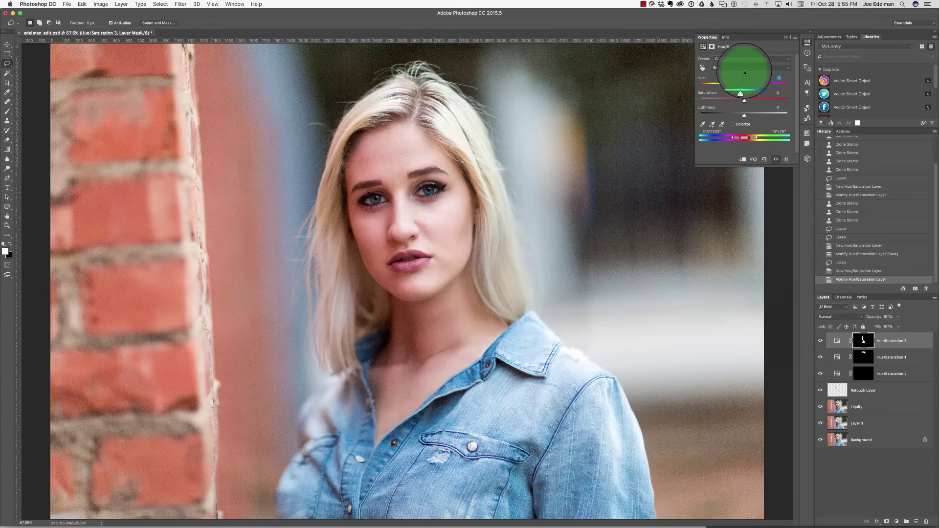
pyautogui.write('0')
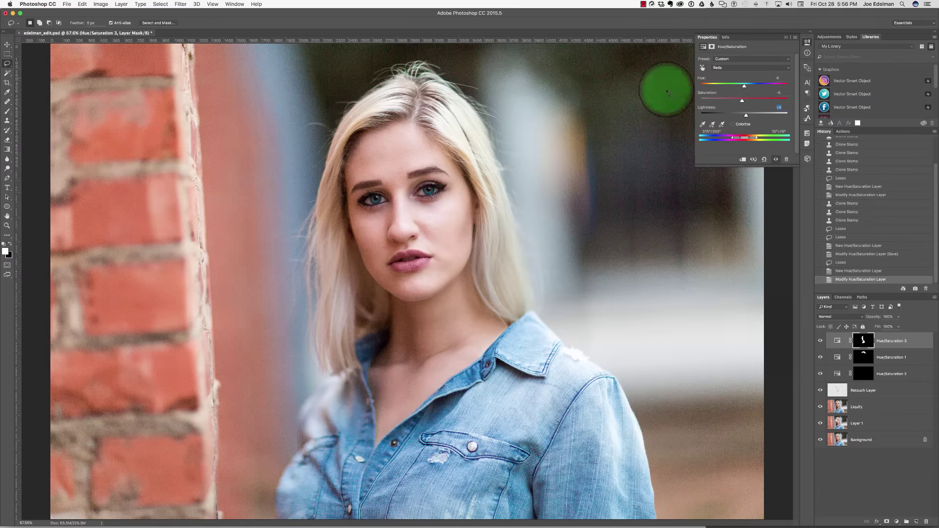
pyautogui.click(162, 4)
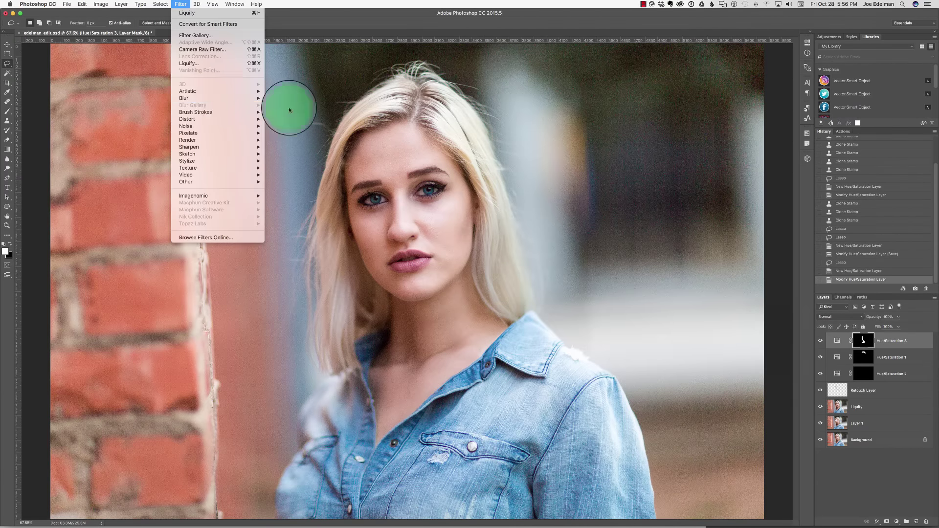
pyautogui.click(297, 106)
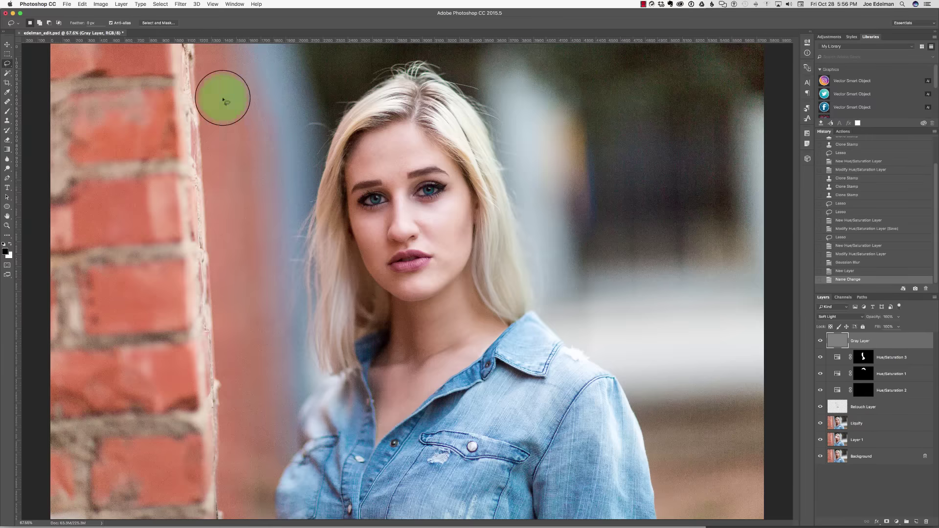
# On the Gray Layer, brighten both eyes with a white Brush, resizing it and lowering its opacity to 9%
pyautogui.click(8, 112)
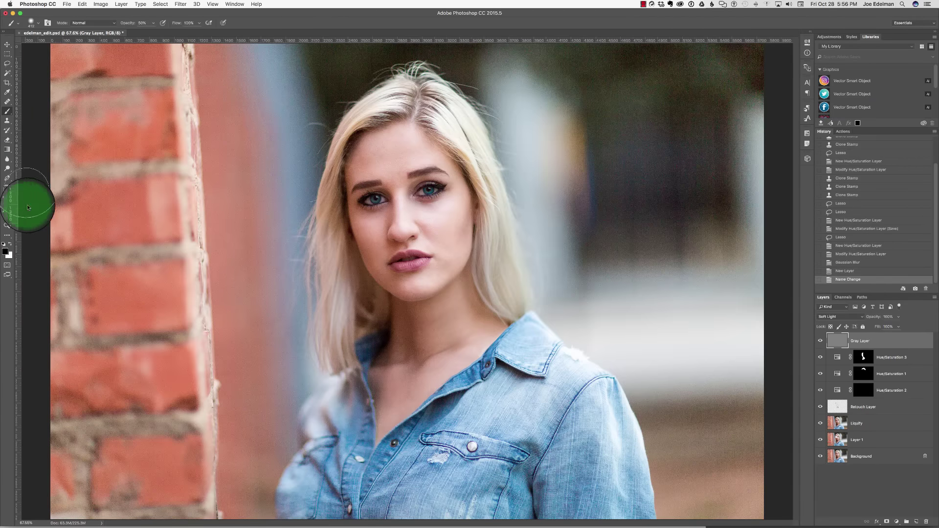
pyautogui.press('x')
pyautogui.moveTo(367, 199); pyautogui.dragTo(384, 360)
pyautogui.click(34, 22)
pyautogui.press('Return')
pyautogui.press('0')
pyautogui.press('9')
pyautogui.moveTo(371, 205); pyautogui.dragTo(391, 193)
pyautogui.moveTo(392, 191); pyautogui.dragTo(409, 180)
pyautogui.click(438, 187)
pyautogui.click(368, 200)
# Reduce the size of the white Brush for finer dodging on the Gray Layer
pyautogui.click(34, 22)
pyautogui.moveTo(57, 47); pyautogui.dragTo(49, 47)
pyautogui.press('Return')
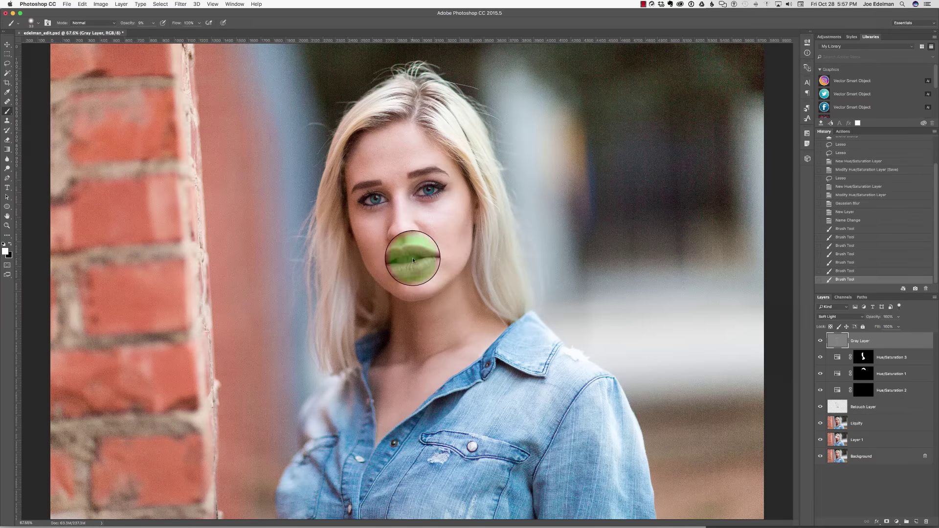